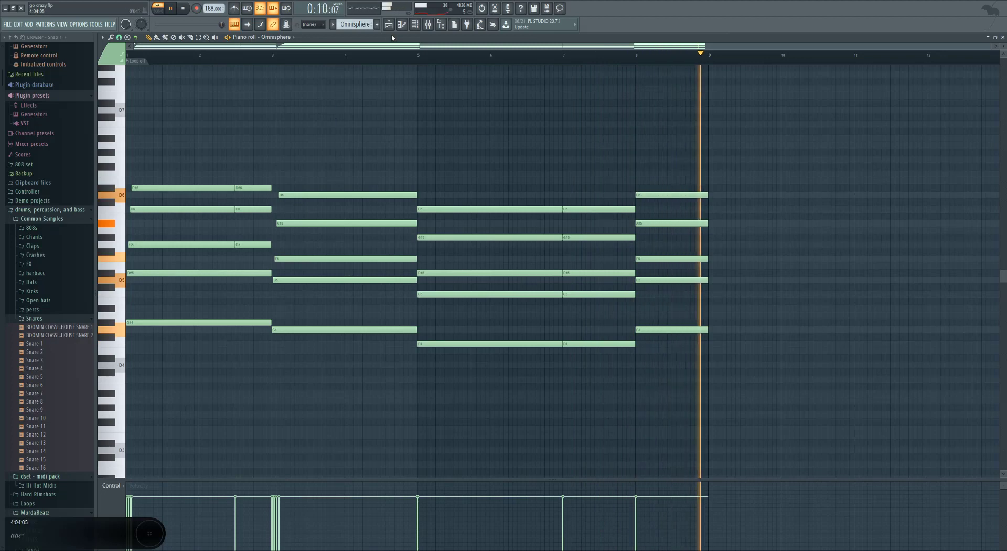
Stop the current playback, switch to the Omnisphere #2 pattern and play its chords back in the piano roll.
key("space")
scroll(363, 24, "down", 1)
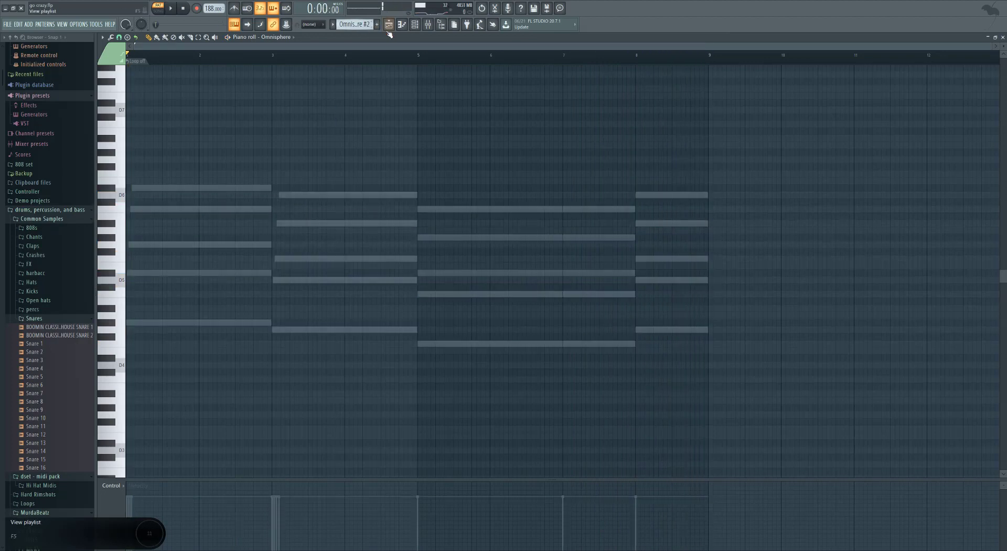
left_click(415, 25)
left_click(418, 198)
key("space")
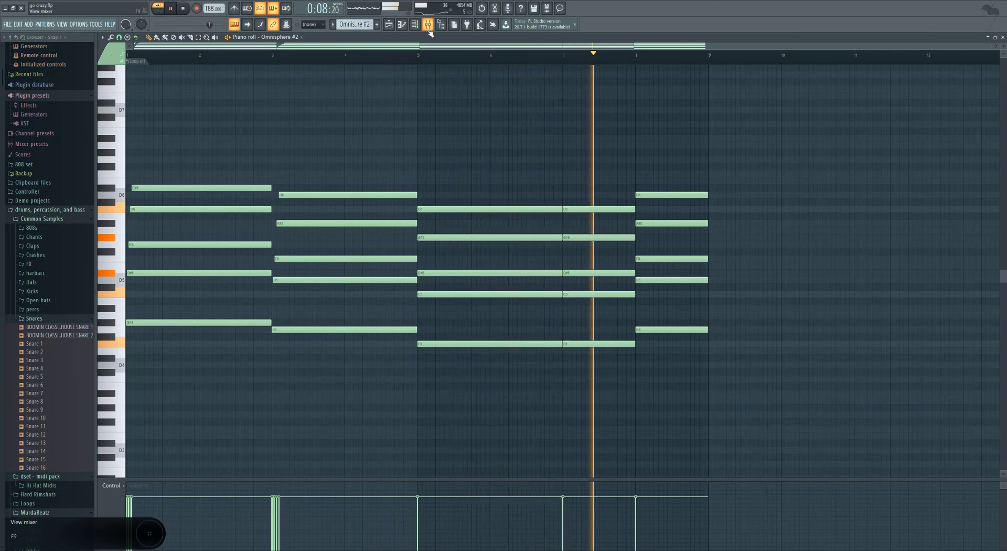
key("space")
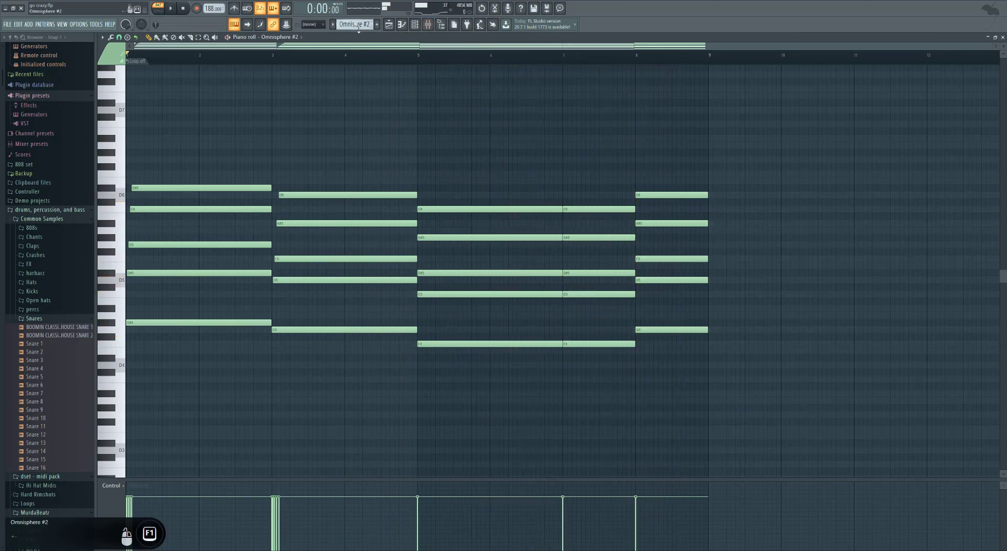
Switch to the Omnisphere #3 pattern, open its notes in the piano roll and play them back.
scroll(360, 28, "down", 1)
left_click(418, 30)
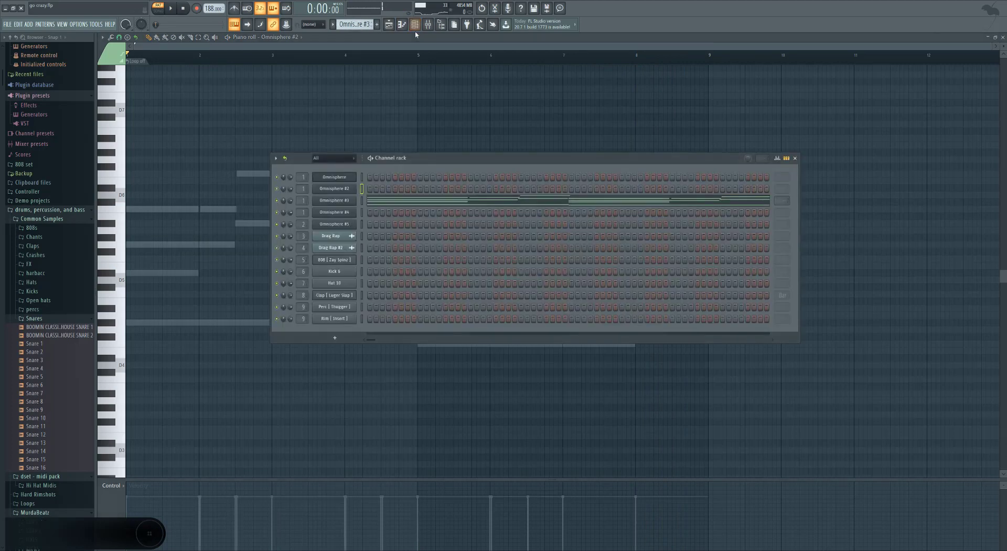
left_click(416, 30)
key("Down")
scroll(403, 84, "up", 3)
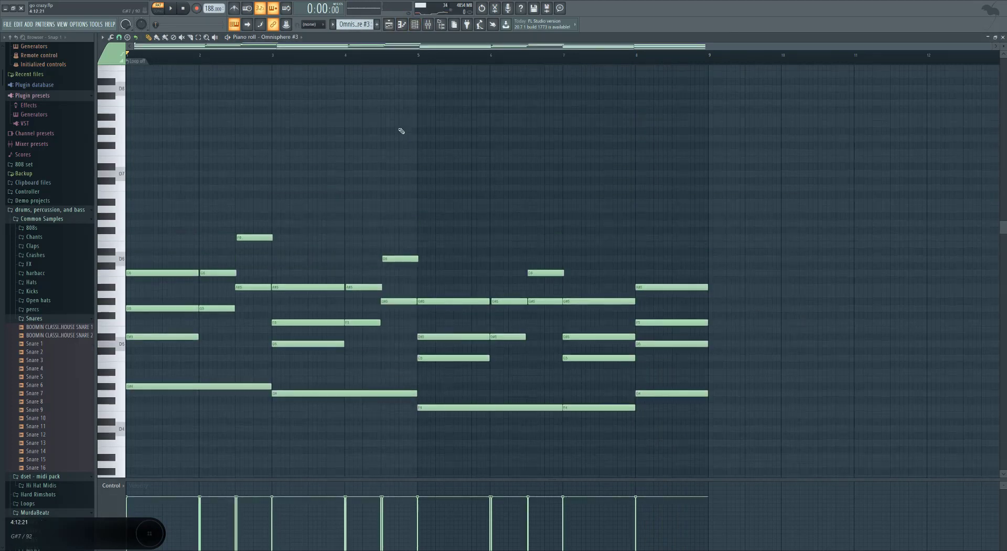
key("space")
Switch to the Omnisphere #4 pattern and listen to its notes in the piano roll.
key("Down")
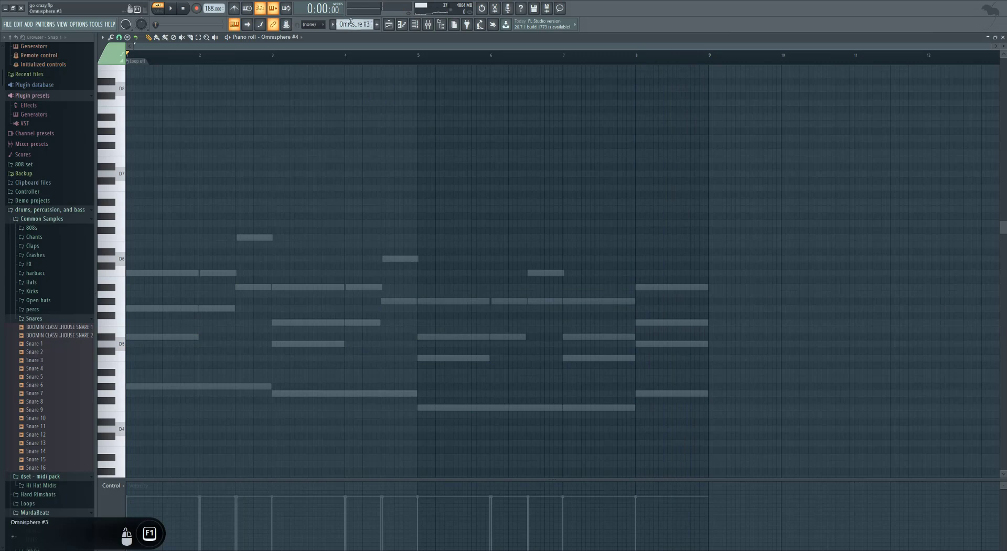
scroll(351, 22, "down", 1)
scroll(361, 113, "up", 1)
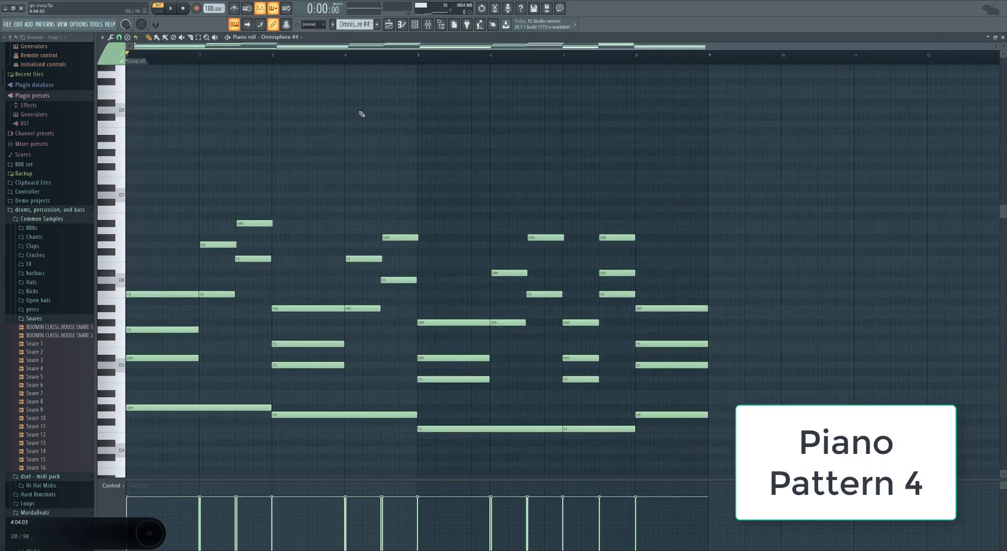
key("space")
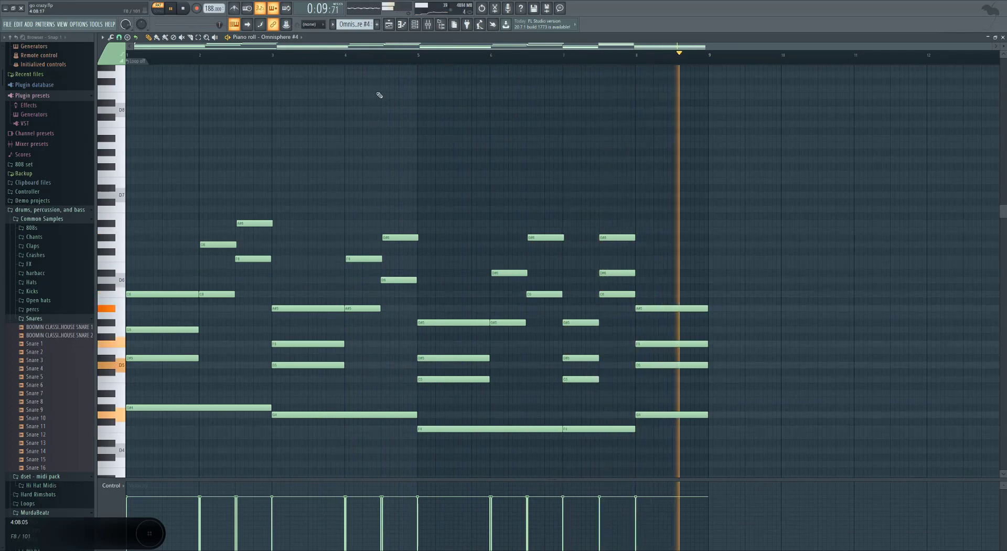
key("space")
Examine the Omnisphere mixer track's effects: both Fruity Parametric EQ 2 instances, Fruity Stereo Enhancer and RC-20 Retro Color.
left_click(429, 24)
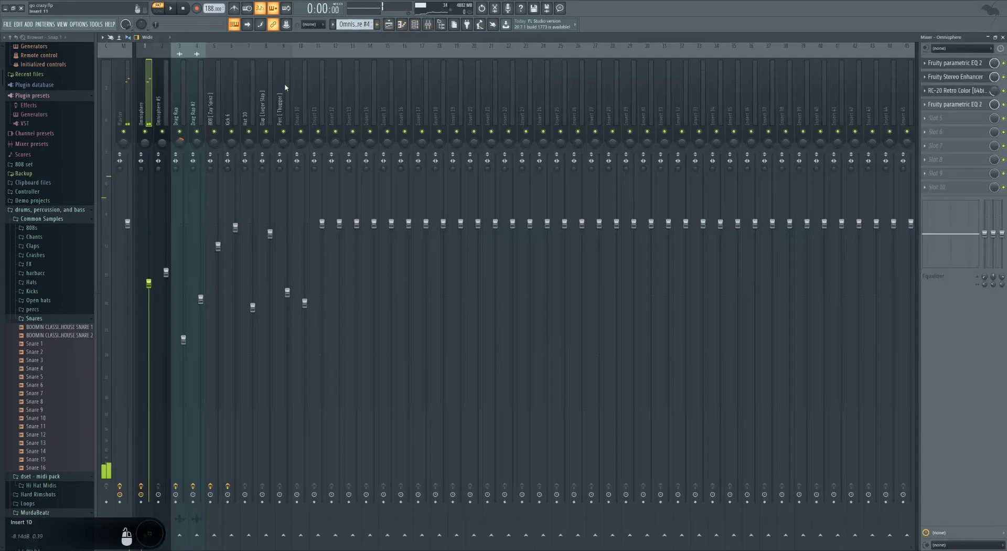
left_click(964, 67)
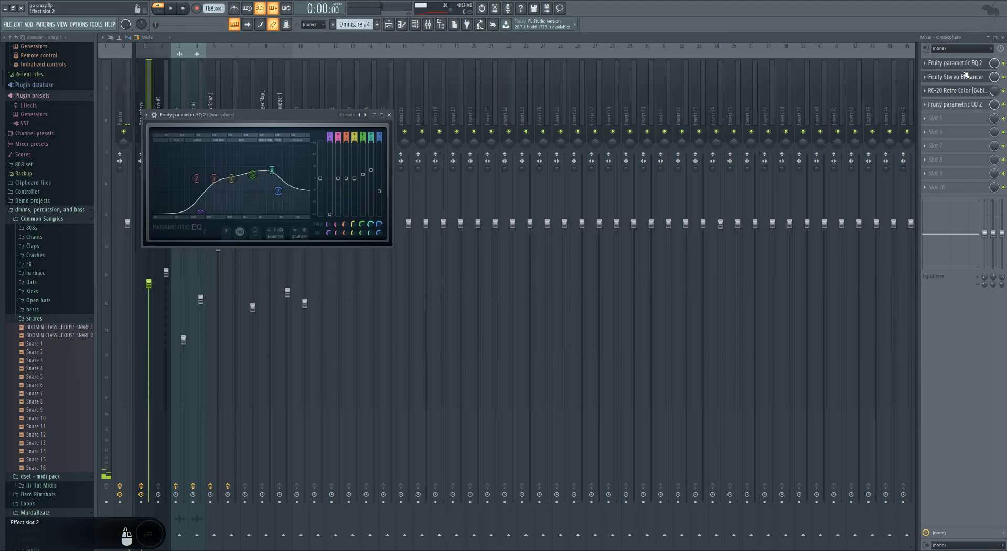
left_click(964, 79)
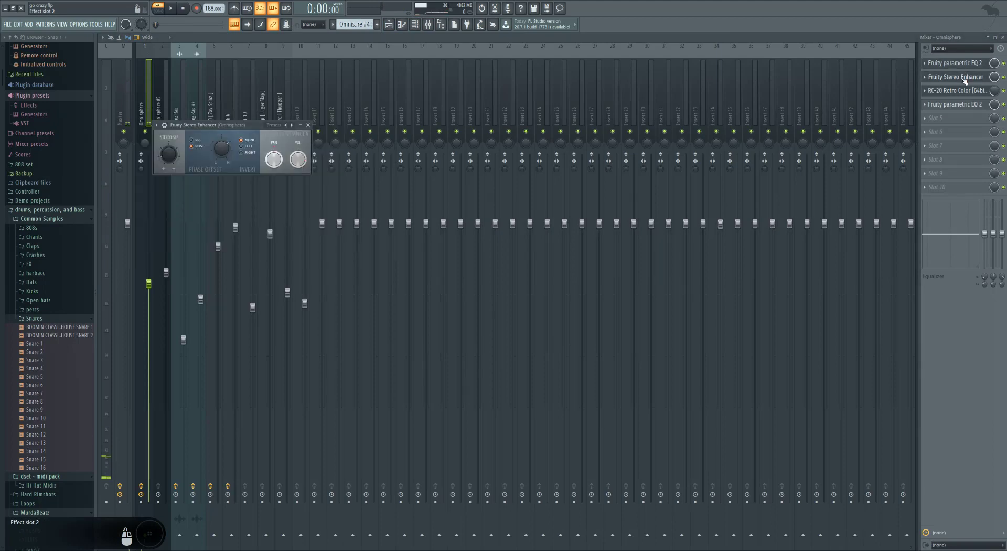
left_click(967, 93)
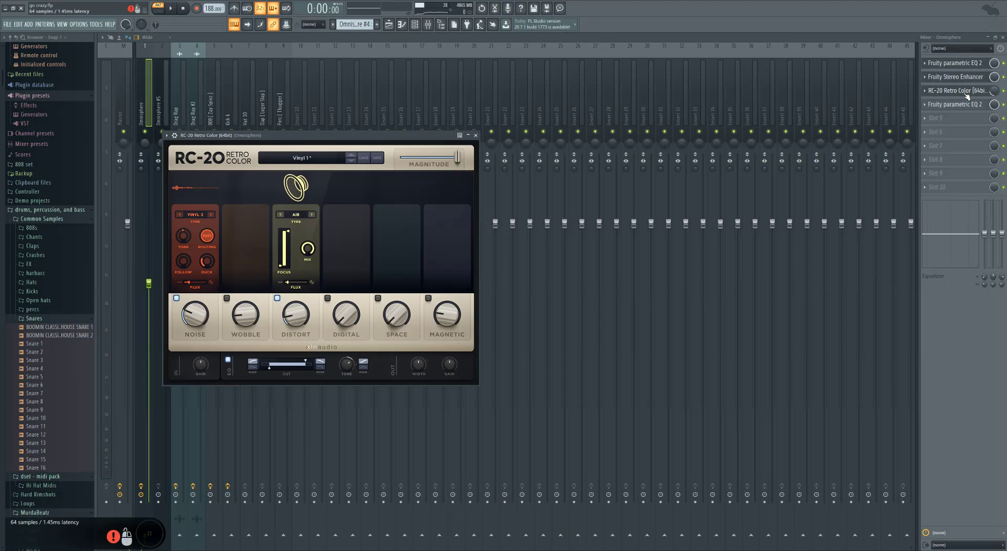
left_click(961, 105)
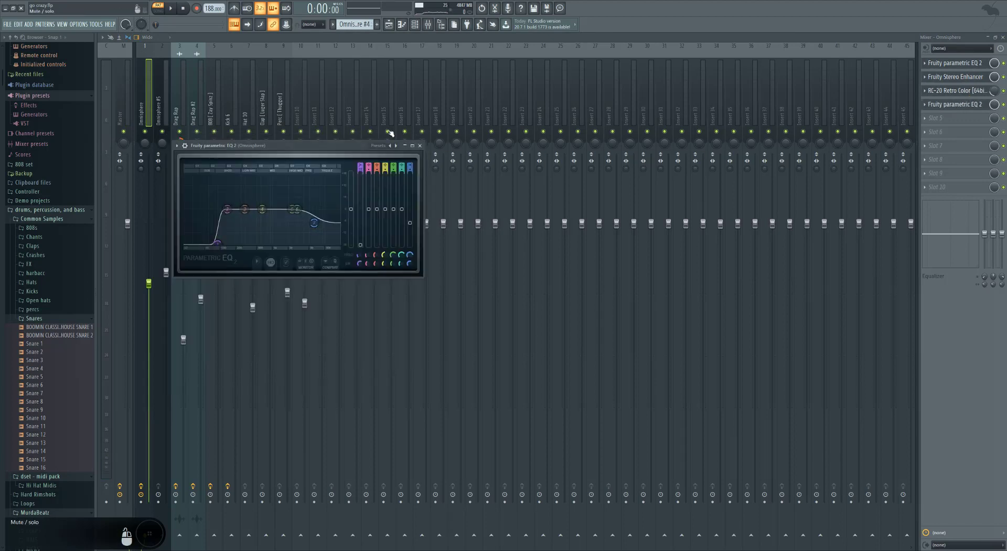
left_click(420, 146)
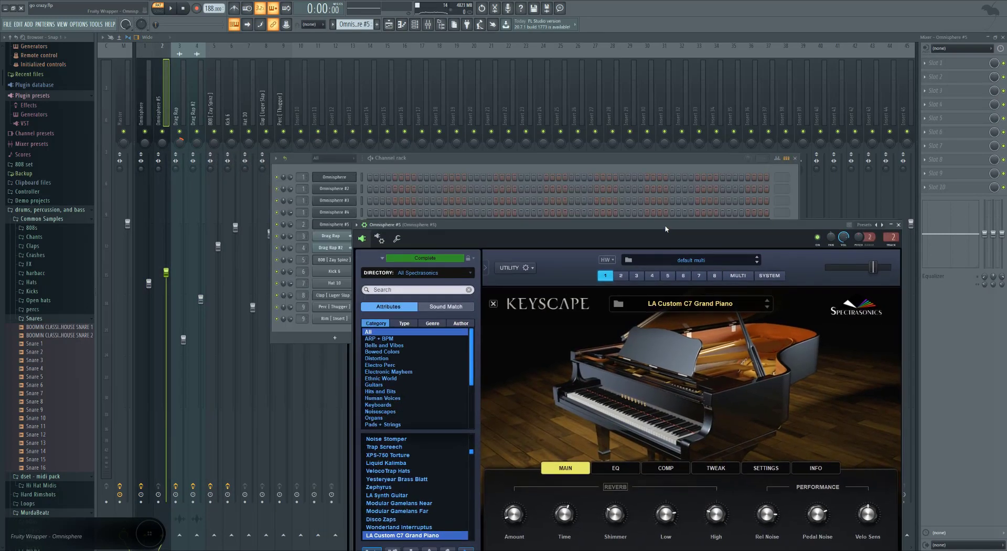
Close the Omnisphere #5 Keyscape piano window and play back that pattern's melody in the piano roll.
left_click_drag(648, 232, 741, 246)
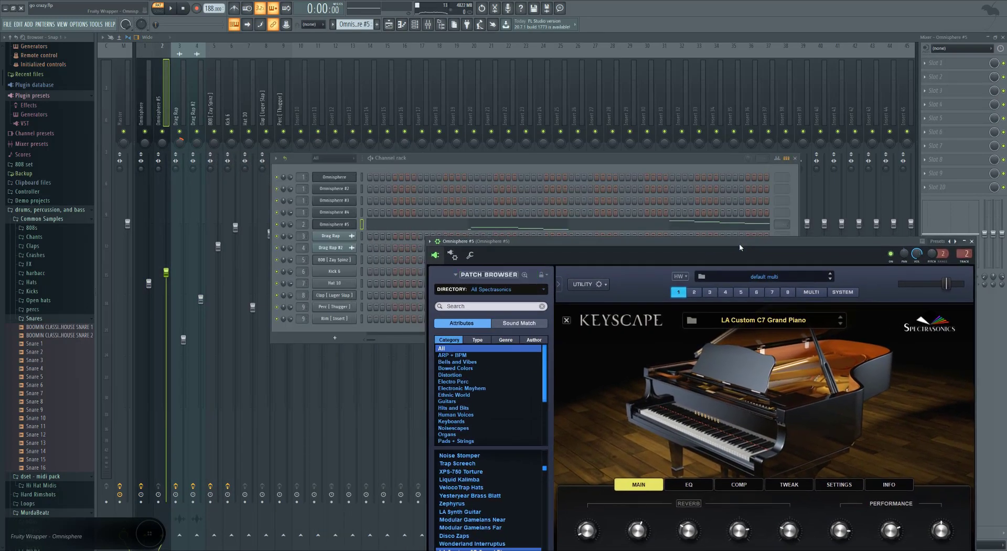
left_click(972, 241)
left_click(610, 227)
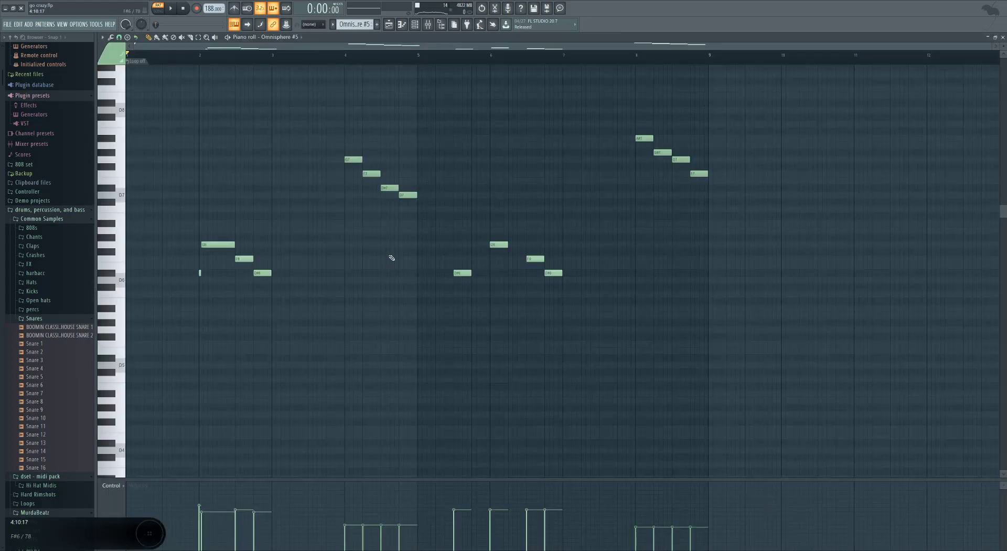
key("space")
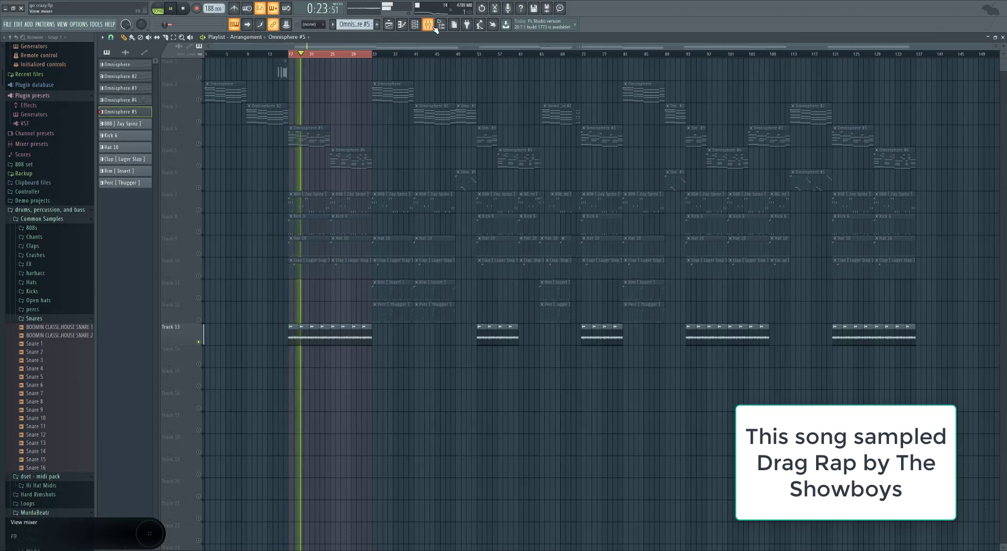
Examine the Drag Rap mixer track's effects: Fruity Love Philter, Fruity Reeverb 2 and the Fruity Parametric EQ 2 instances.
left_click(435, 29)
left_click(173, 109)
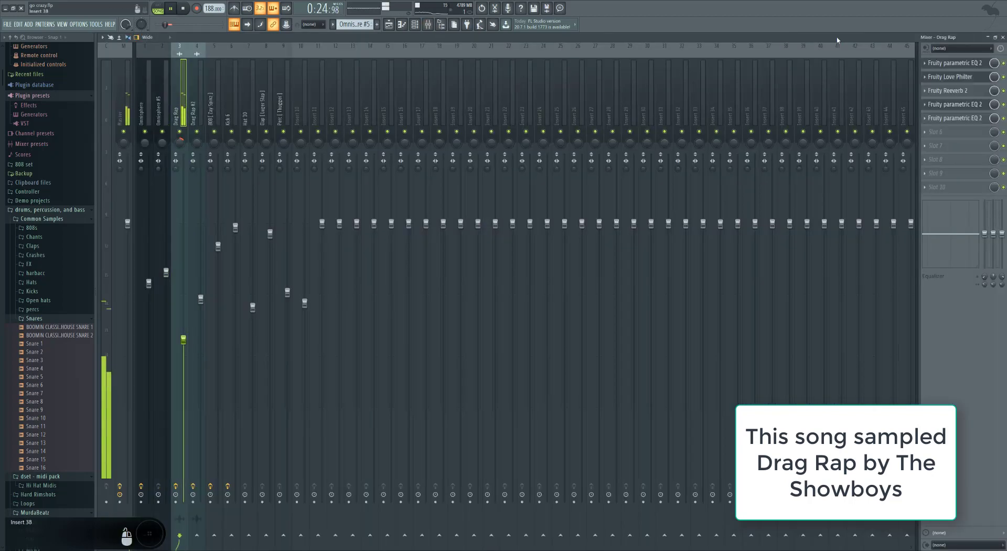
left_click(958, 63)
left_click(959, 77)
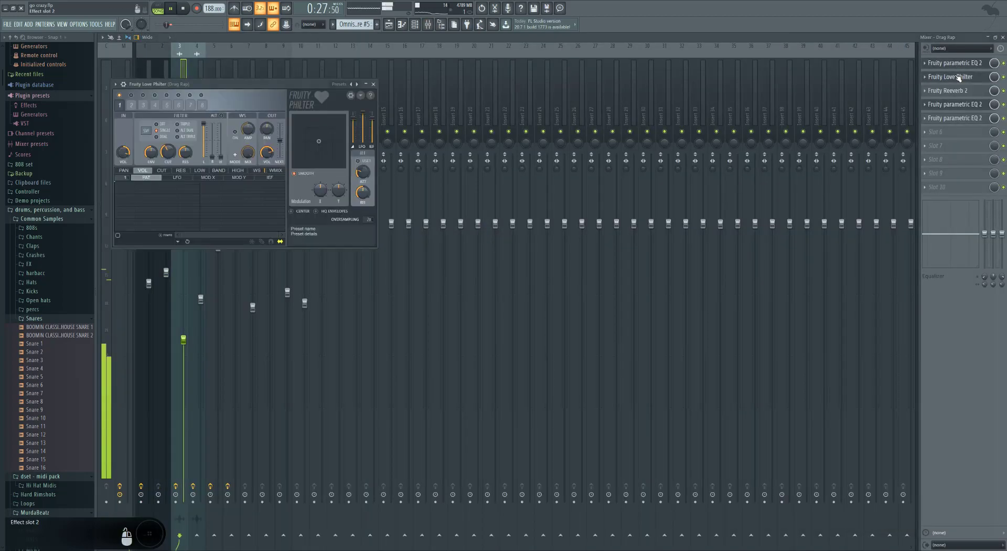
left_click(958, 90)
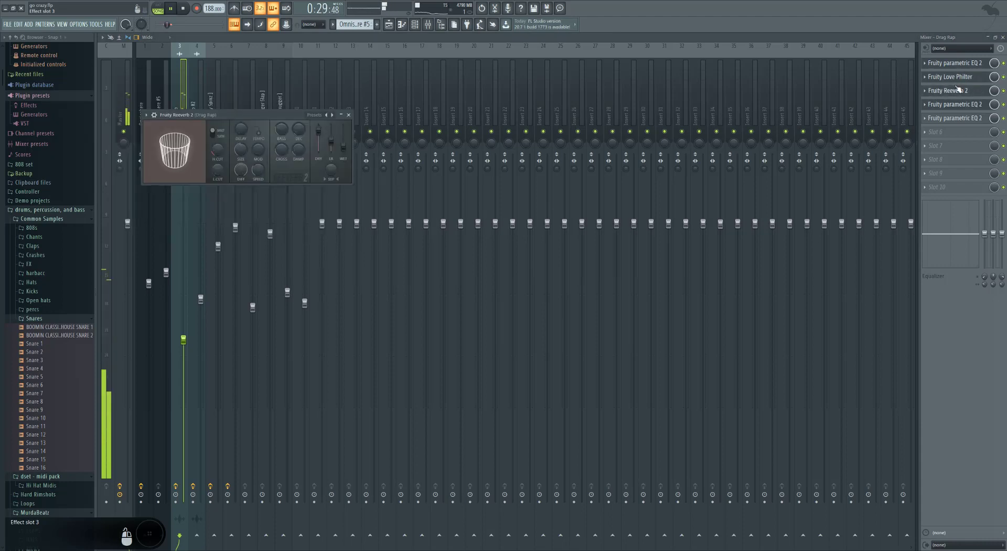
left_click(965, 104)
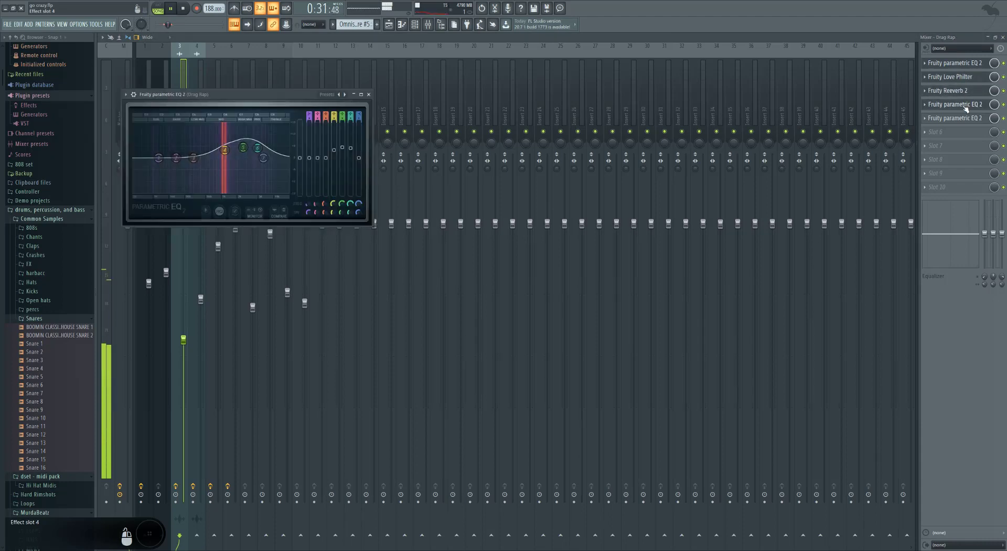
left_click(963, 118)
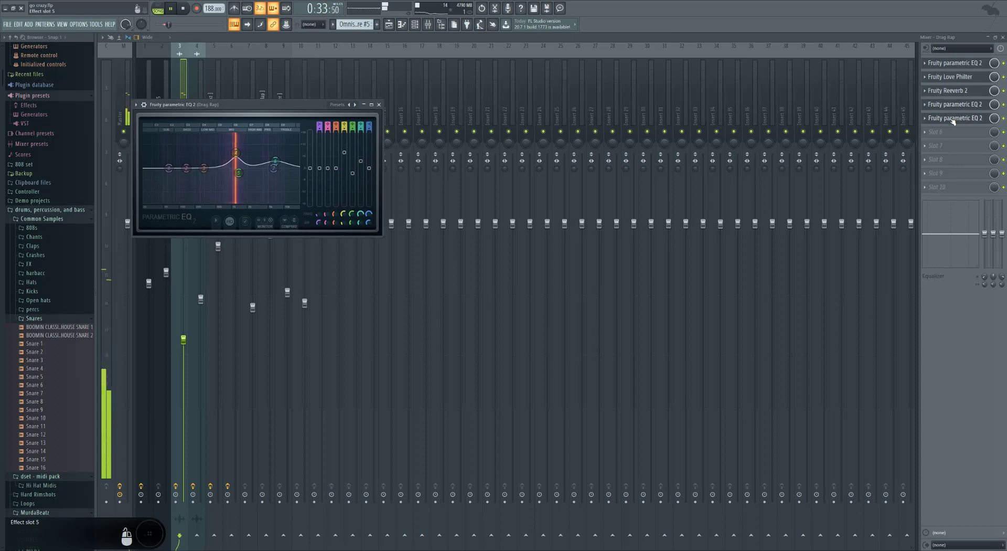
left_click(379, 105)
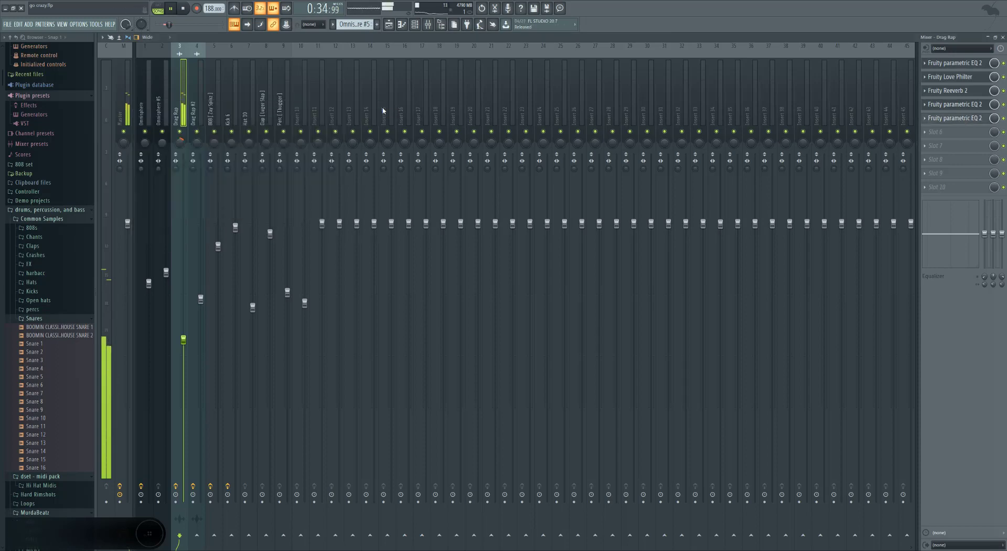
Switch to the 808 pattern, open its notes in the piano roll and play them back.
left_click(415, 24)
scroll(358, 25, "down", 3)
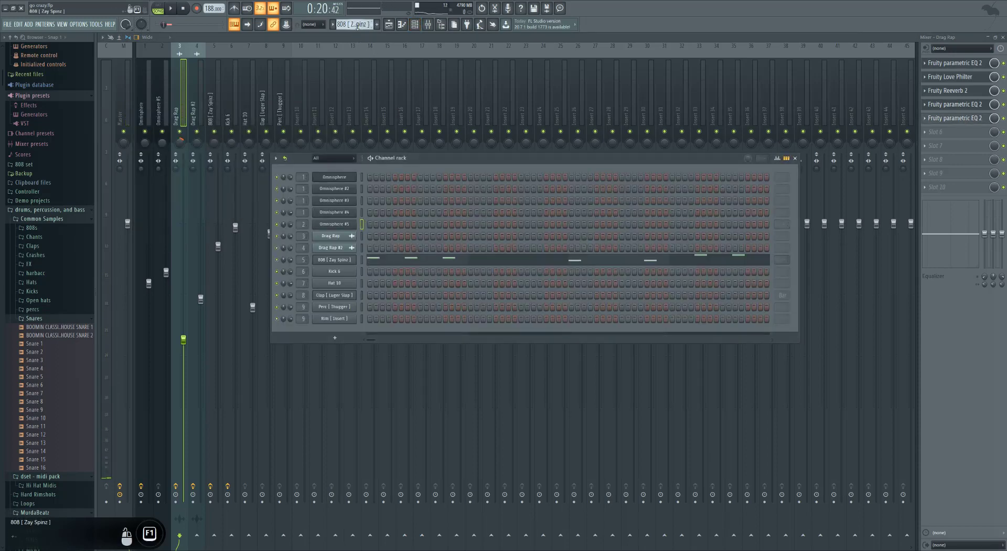
left_click(412, 263)
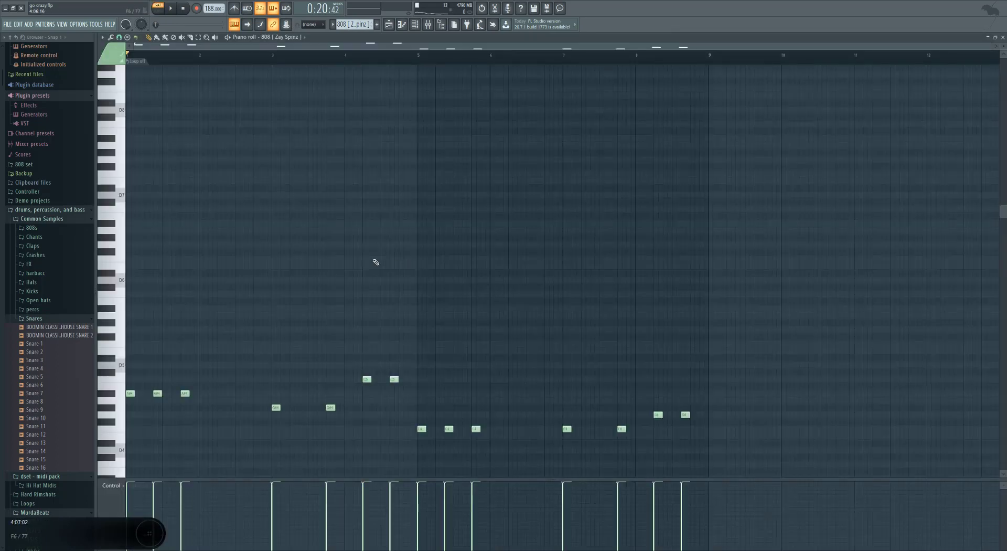
key("space")
scroll(346, 262, "down", 3)
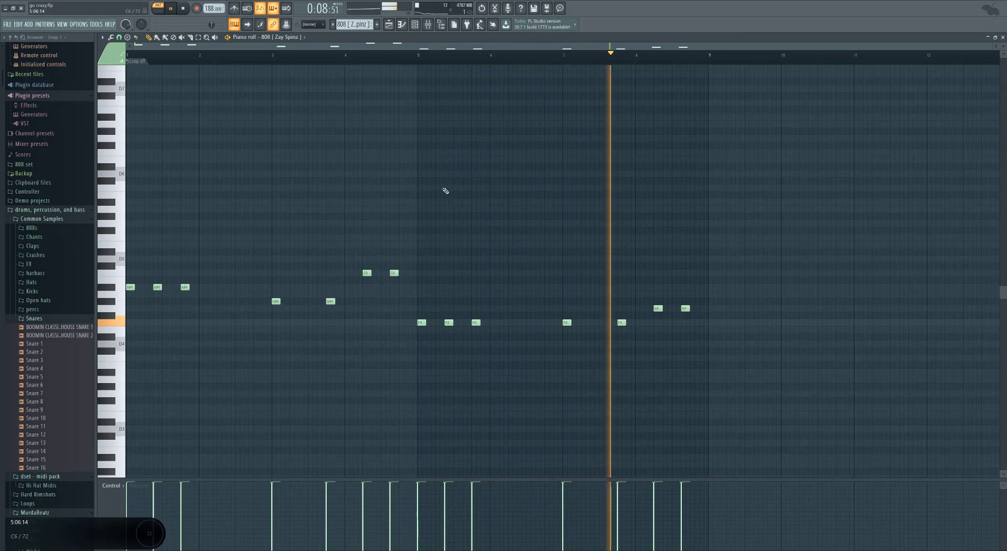
Examine the 808 mixer track's Fruity Soft Clipper and Fruity Parametric EQ 2 settings.
key("F9")
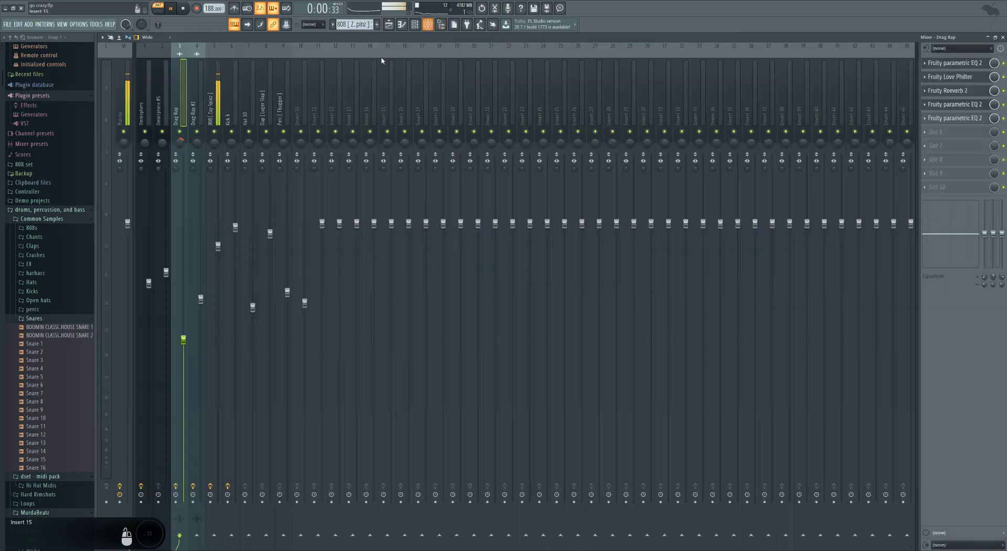
left_click(208, 110)
left_click(949, 63)
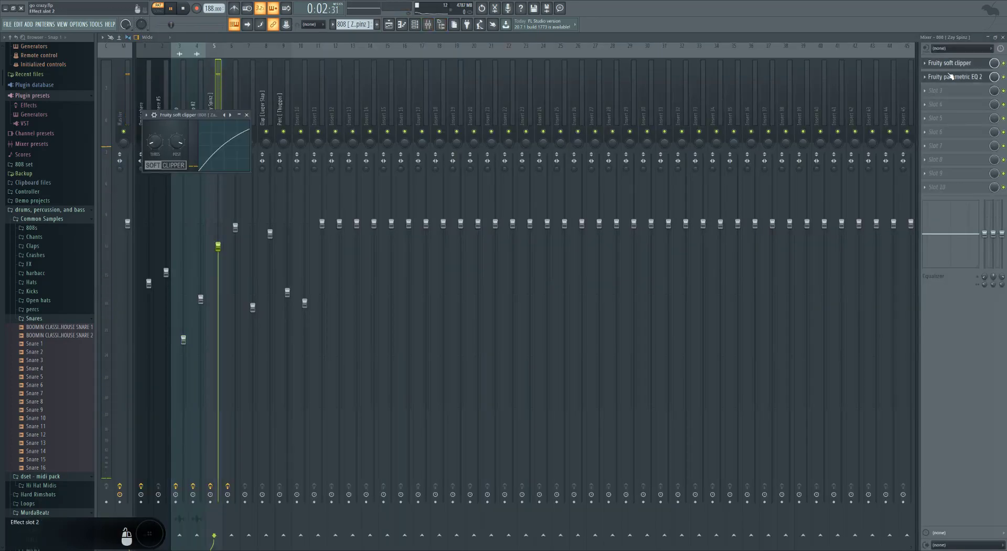
left_click(953, 77)
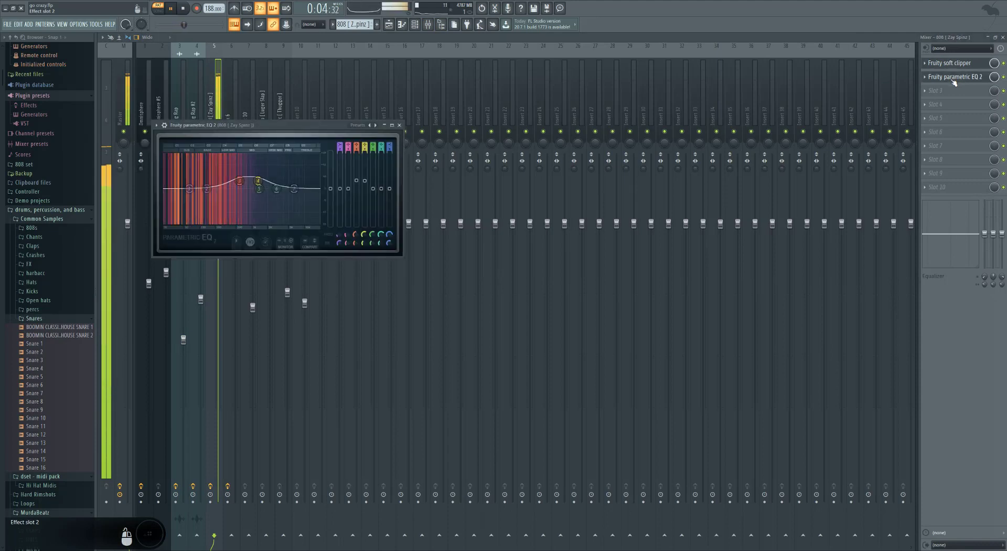
left_click(399, 125)
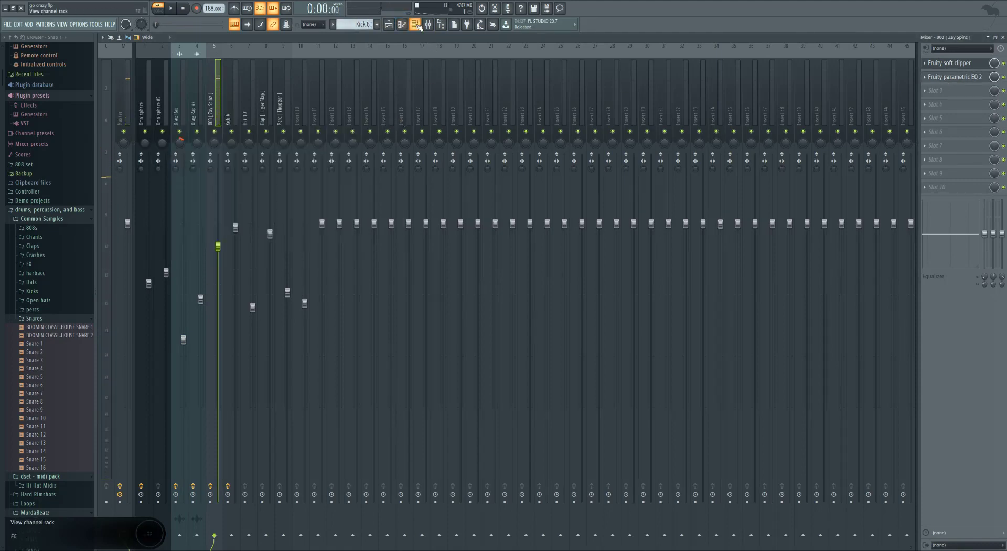
Open the Kick 6 pattern's notes in the piano roll and play them back.
left_click(416, 25)
left_click(434, 273)
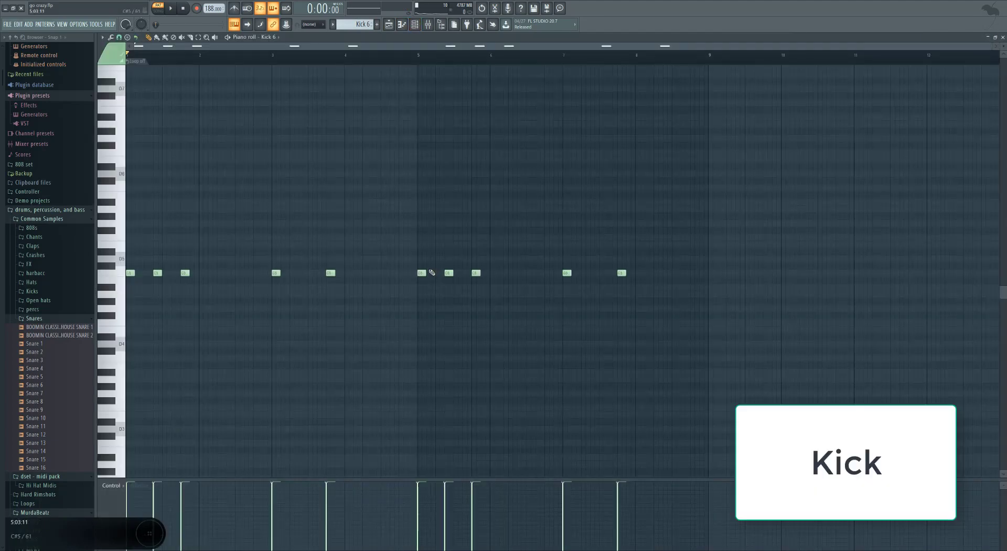
key("space")
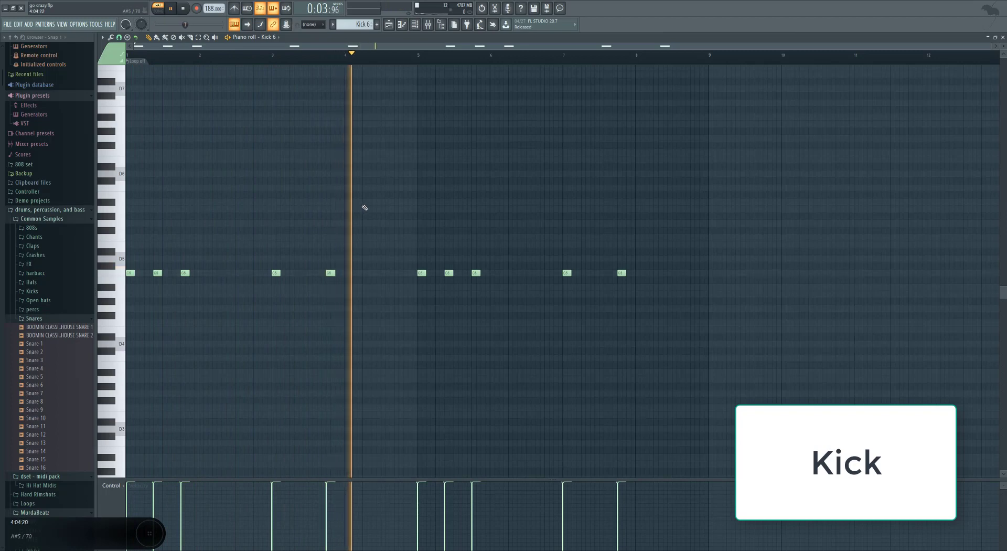
Examine the Fruity Parametric EQ 2 settings on the Kick 6 mixer track.
left_click(428, 24)
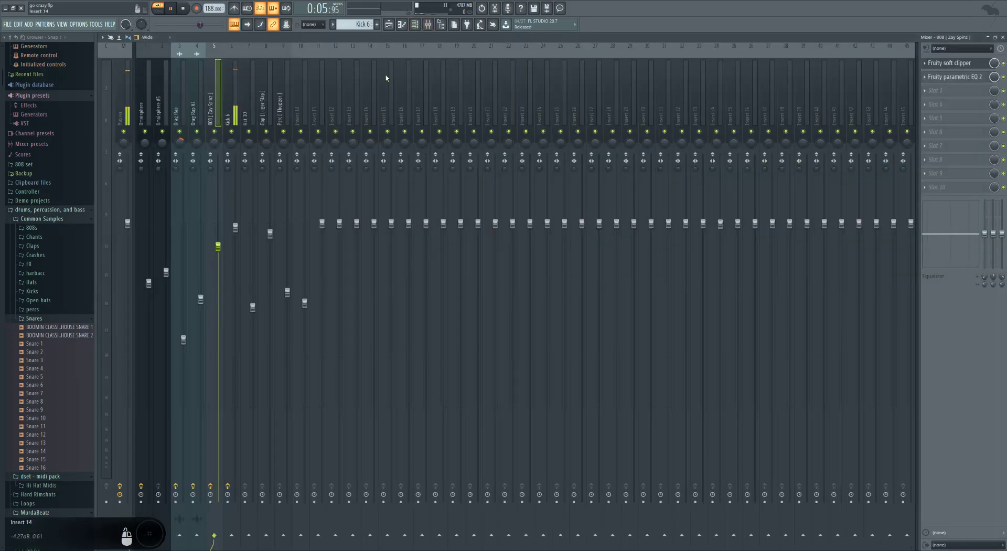
left_click(952, 63)
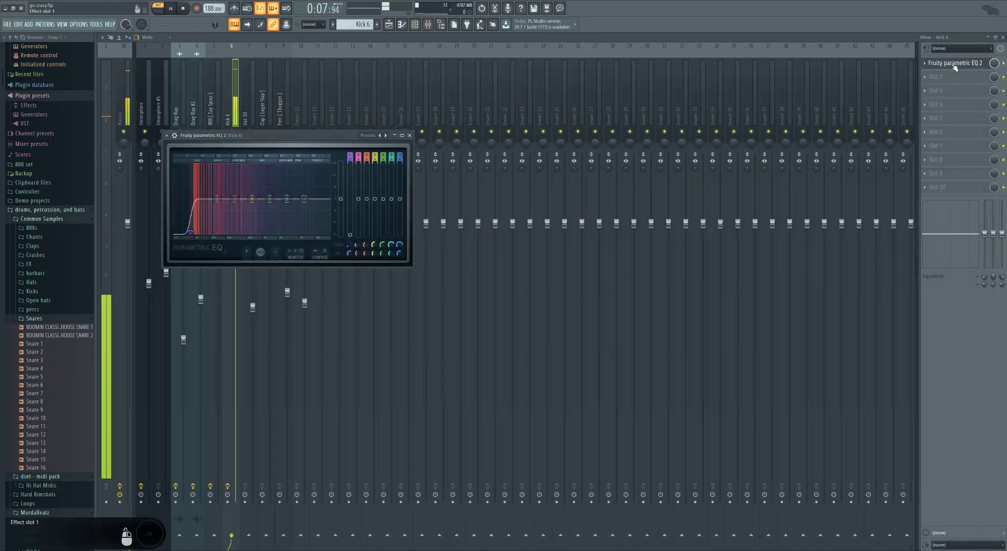
left_click(410, 136)
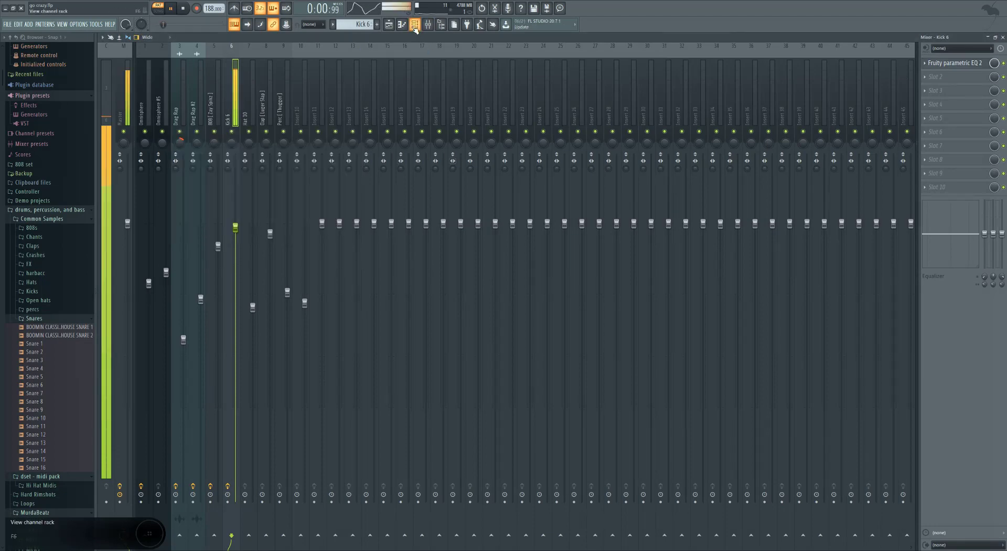
Open the Hat 10 pattern's notes in the piano roll and play them back.
left_click(414, 24)
scroll(357, 26, "down", 1)
right_click(362, 280)
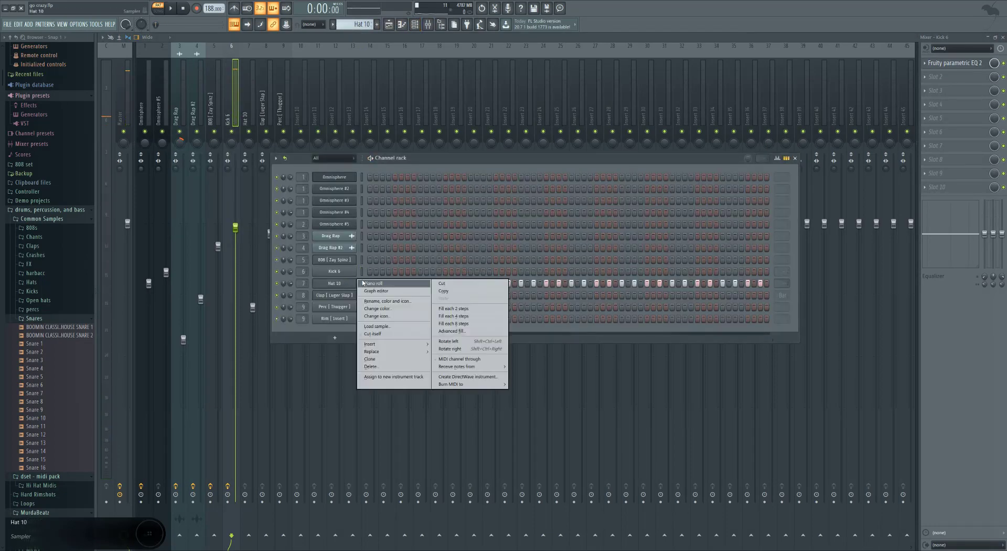
left_click(363, 282)
key("space")
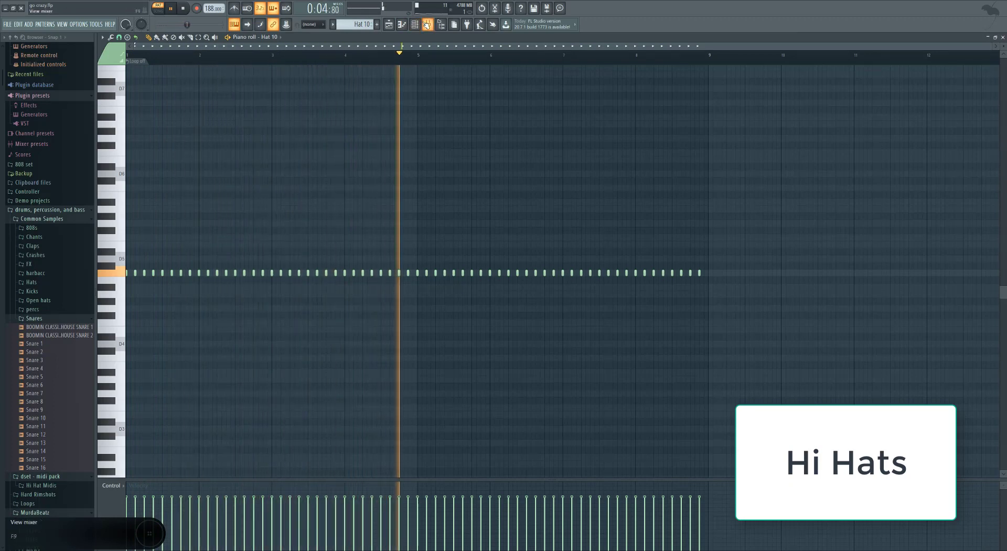
key("space")
Switch to the Clap [ Luger Slap ] pattern and play back its notes in the piano roll.
scroll(354, 26, "down", 1)
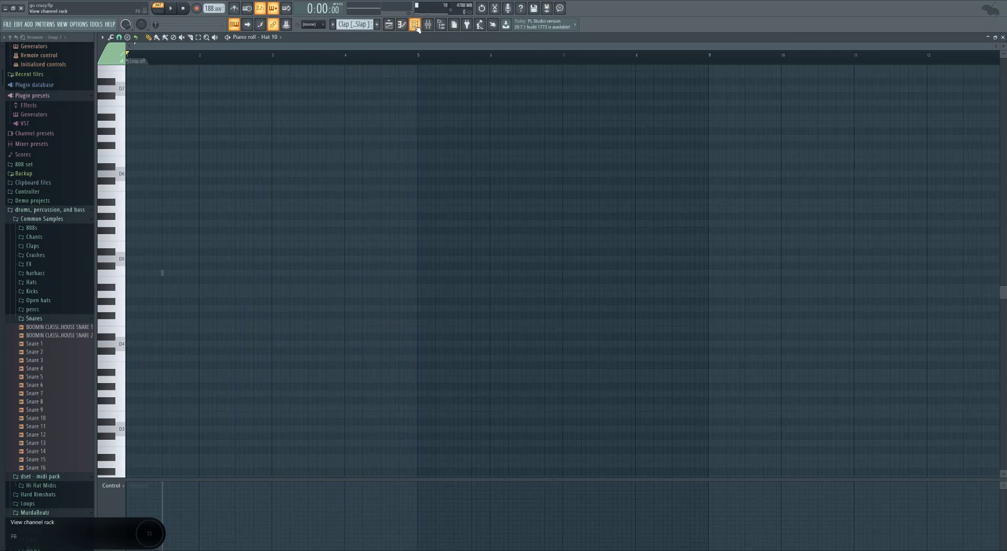
key("space")
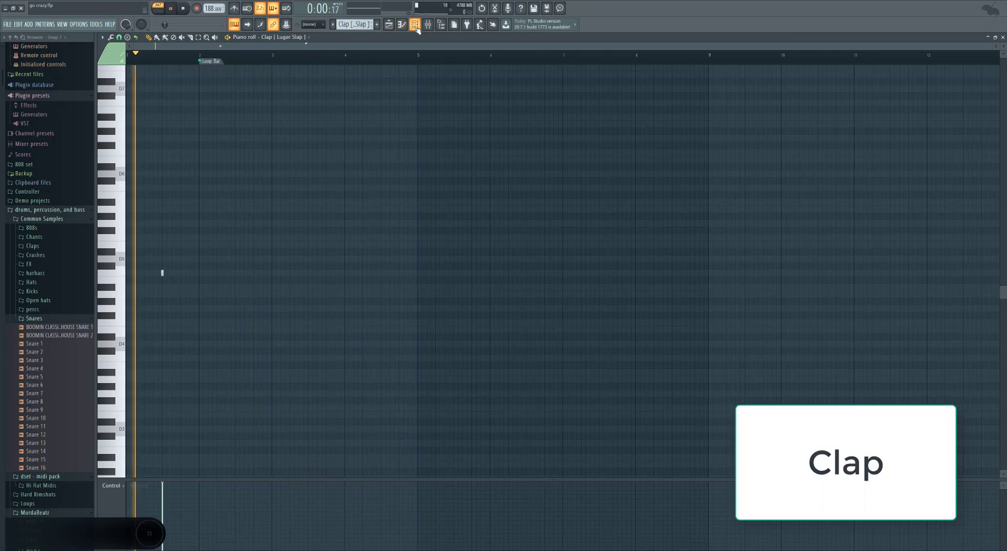
key("space")
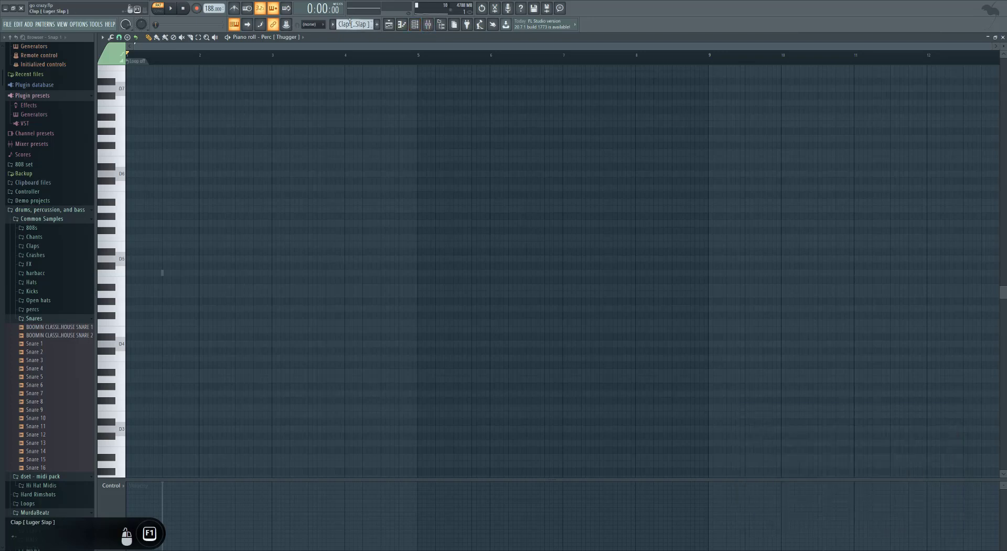
Switch to the Rim [ Insert ] pattern, check it in the channel rack and bring up the playlist arrangement.
scroll(366, 23, "down", 1)
left_click(414, 25)
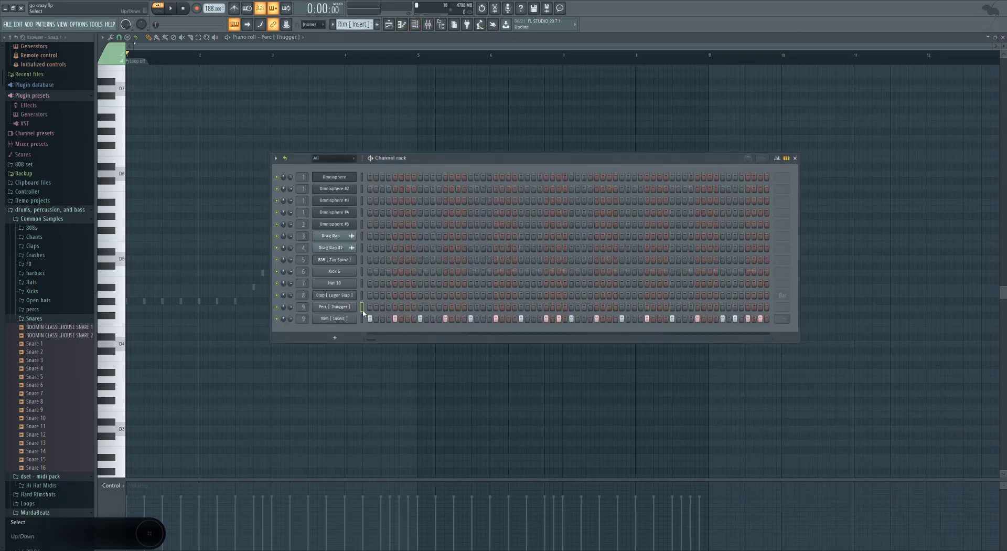
left_click(389, 26)
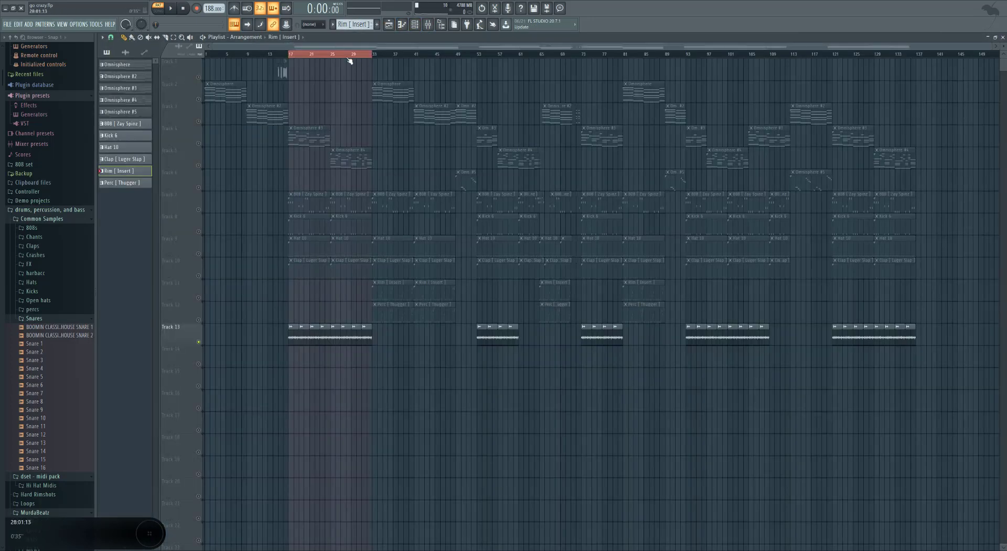
Turn off the solo on Track 13 and select the eight bars starting at bar 33 in the playlist.
right_click(199, 342)
left_click(331, 54)
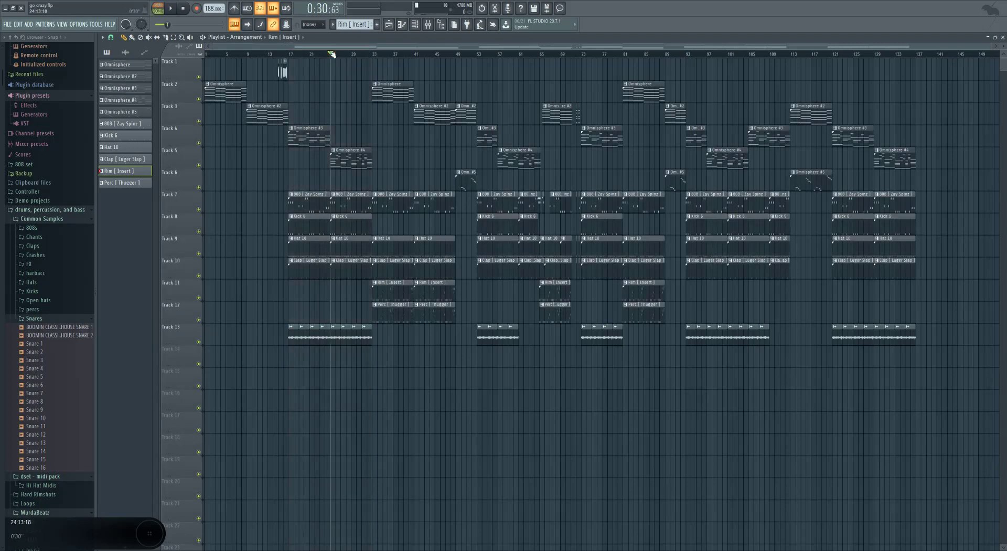
left_click_drag(376, 55, 410, 61)
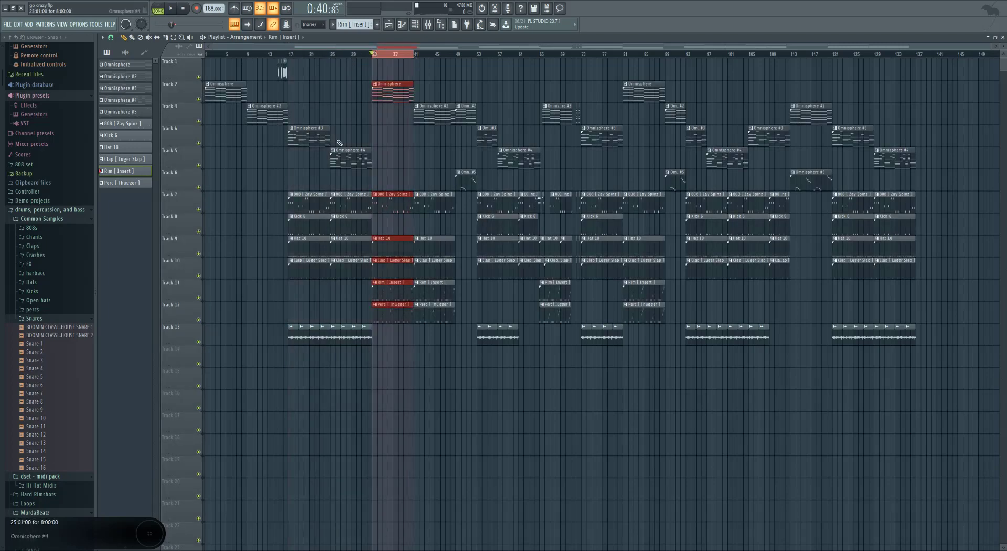
Leave only Tracks 11 and 12 audible, play the selected bars and open the Perc [ Thugger ] notes in the piano roll.
right_click(199, 319)
left_click(199, 297)
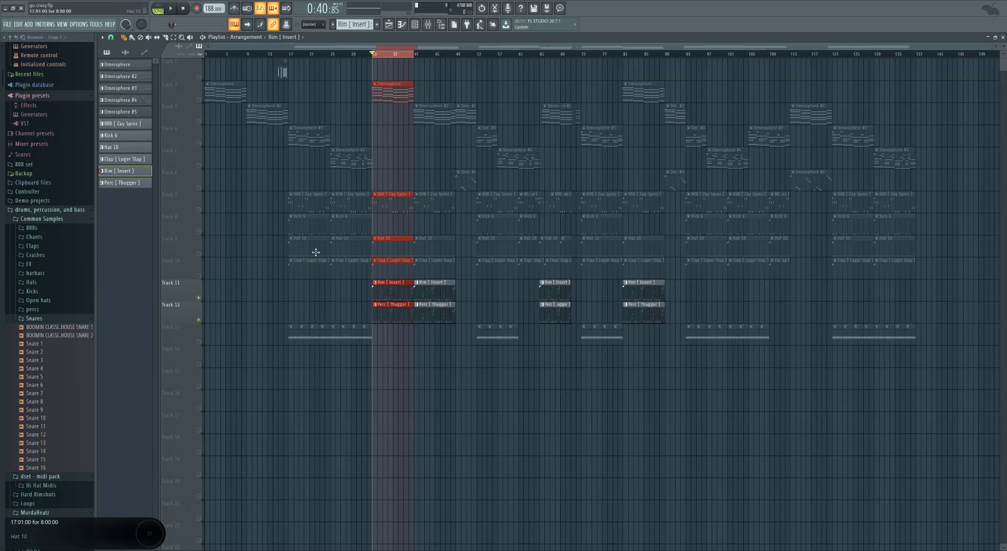
right_click(463, 359)
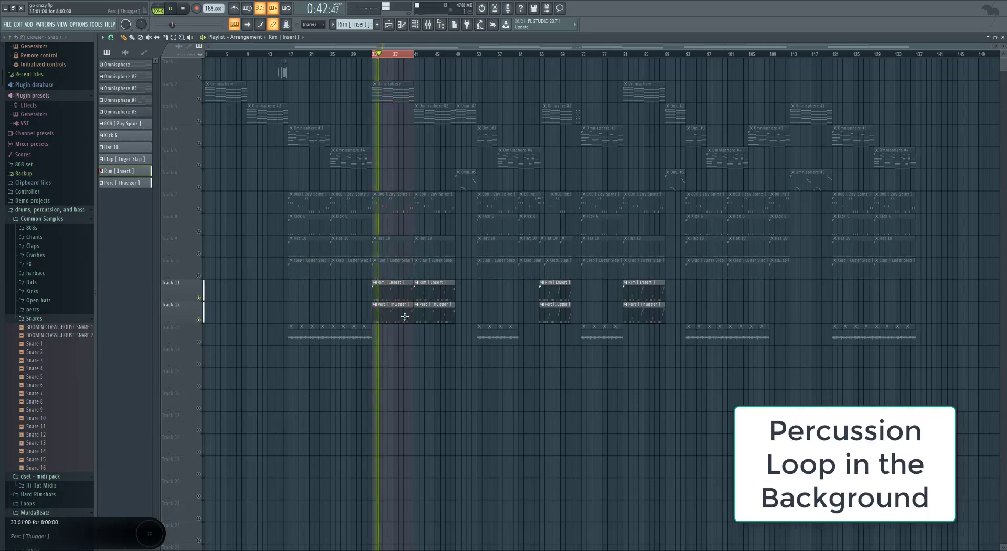
double_click(386, 313)
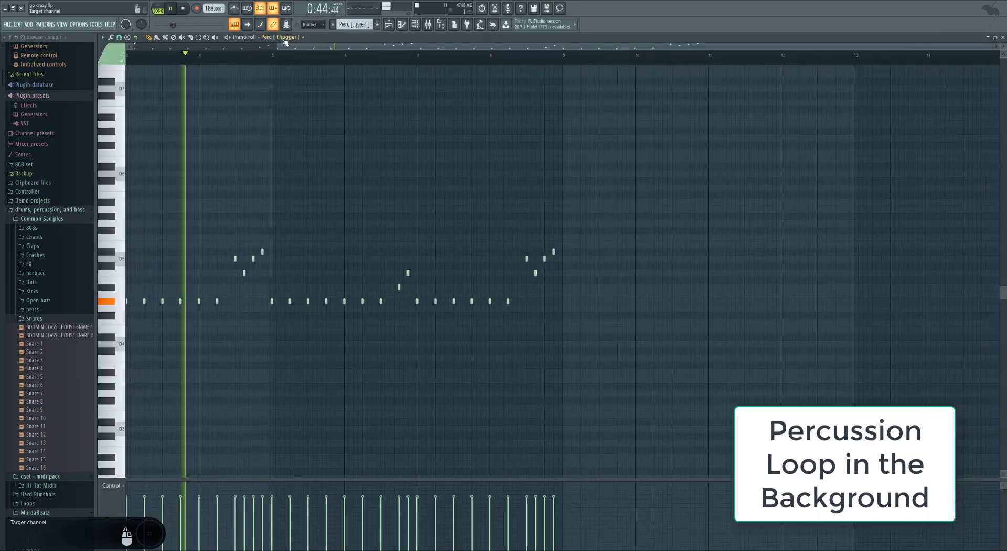